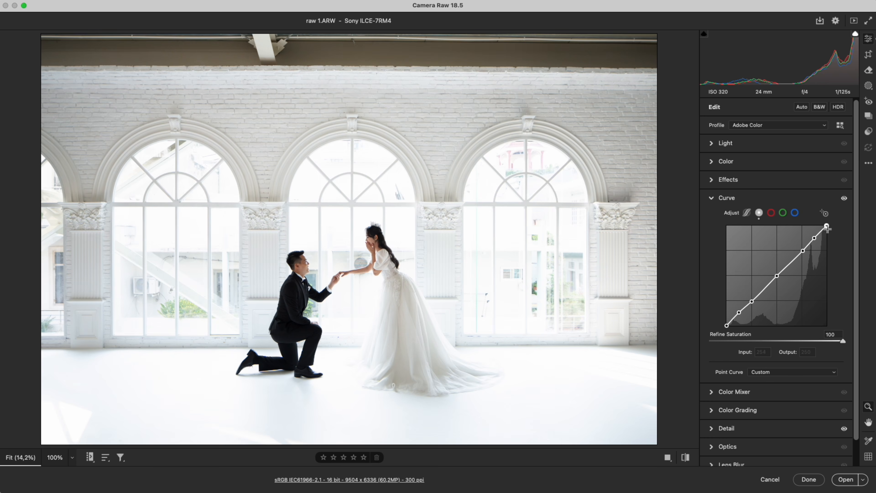
Pull the white end point of the wedding photo's point curve inward and down.
left_click_drag(827, 227, 805, 252)
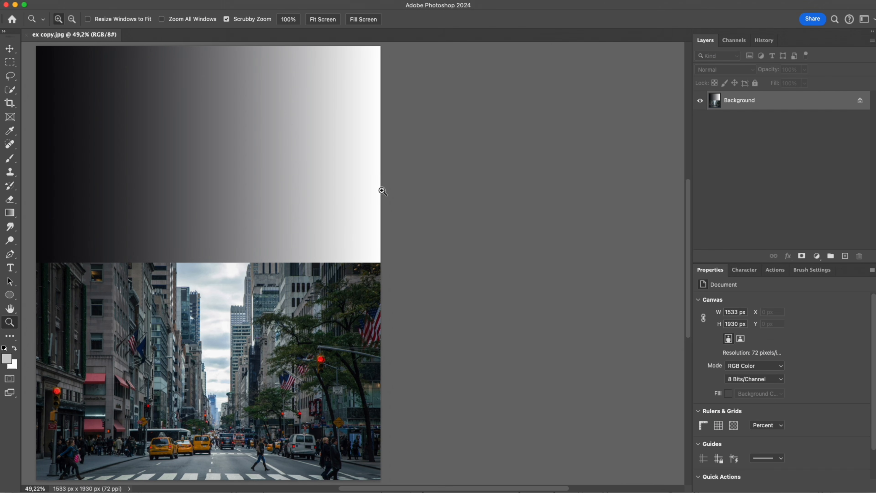
Switch to Photoshop, open a Curves adjustment on the gradient and street image, and select its black and white end points in turn.
key("ctrl+m")
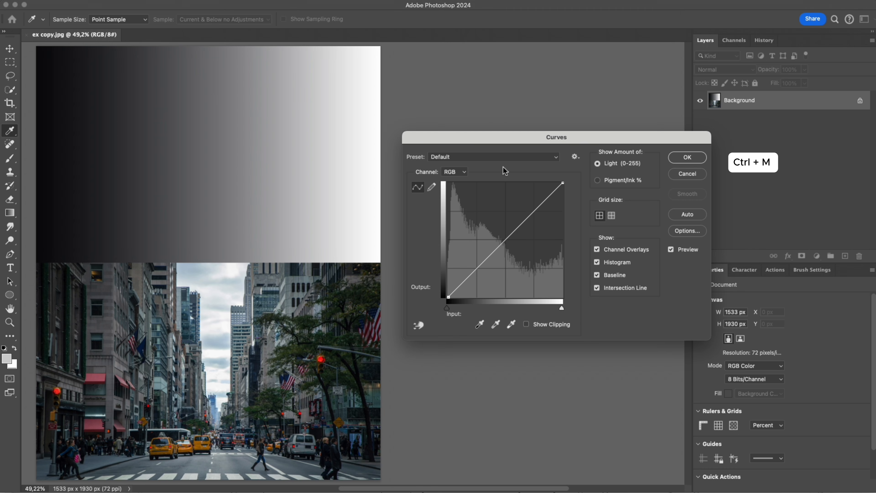
left_click(448, 297)
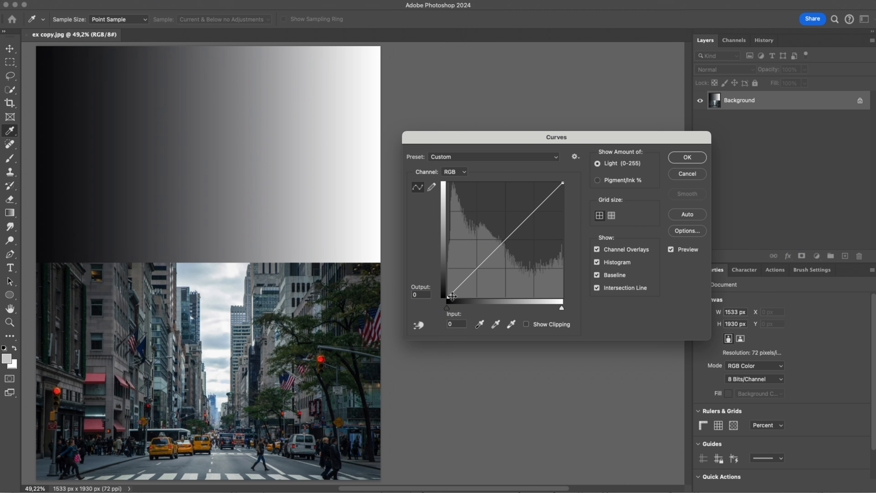
left_click(563, 184)
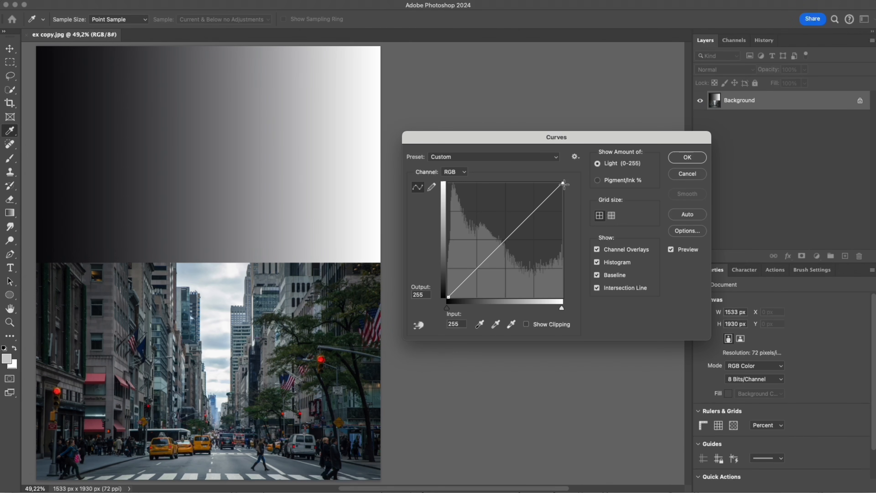
left_click(449, 297)
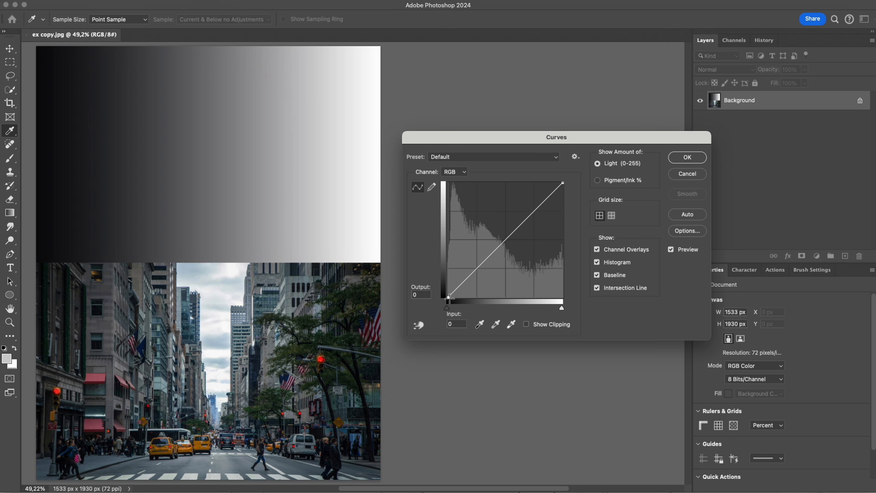
left_click(563, 184)
Try flattening the contrast by setting the black point's output to 47 and the white point's output to 195, and undo it.
left_click_drag(563, 184, 562, 251)
left_click_drag(449, 297, 448, 276)
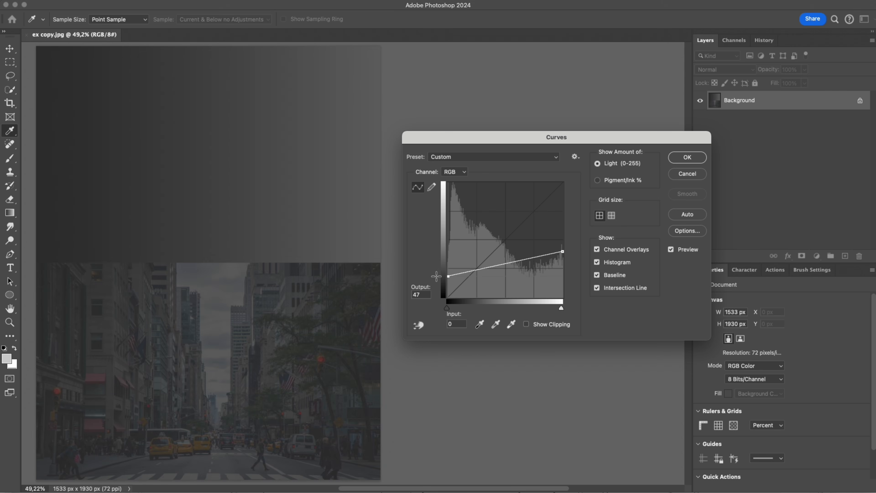
left_click_drag(563, 252, 577, 211)
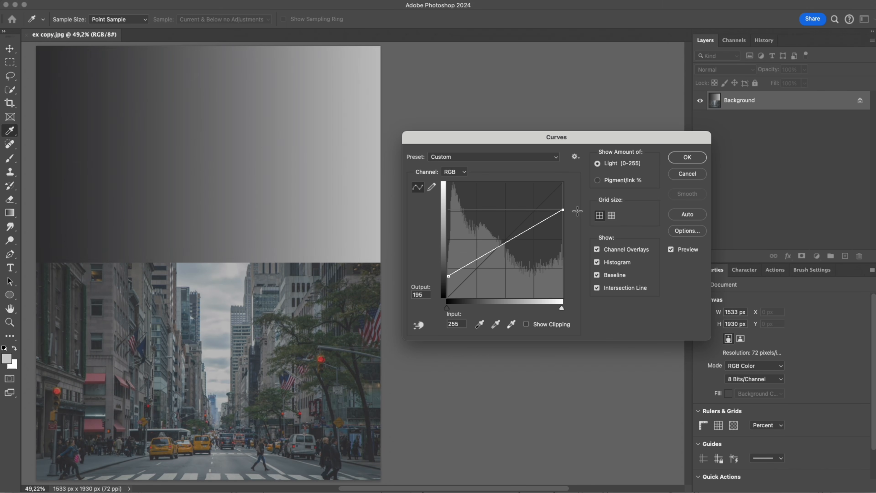
key("super+z")
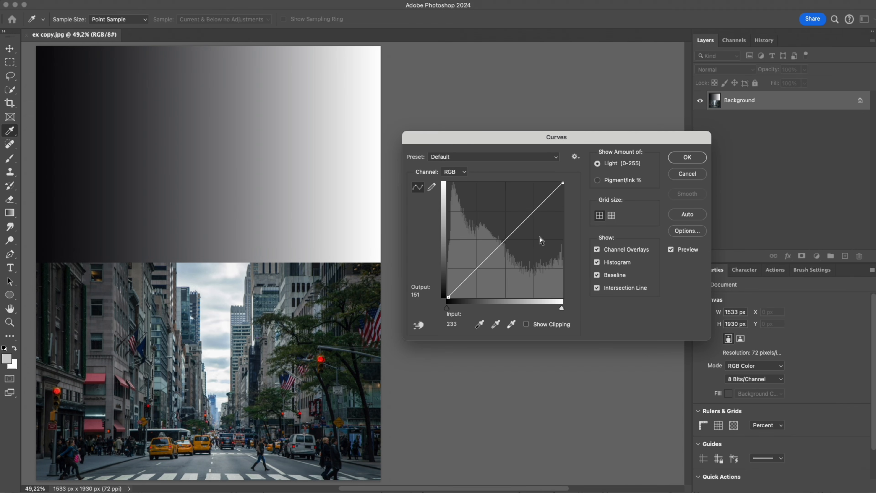
Try adding three points along the RGB curve and shifting the middle and highlight points, and undo the changes.
left_click(476, 267)
left_click(514, 228)
left_click(546, 198)
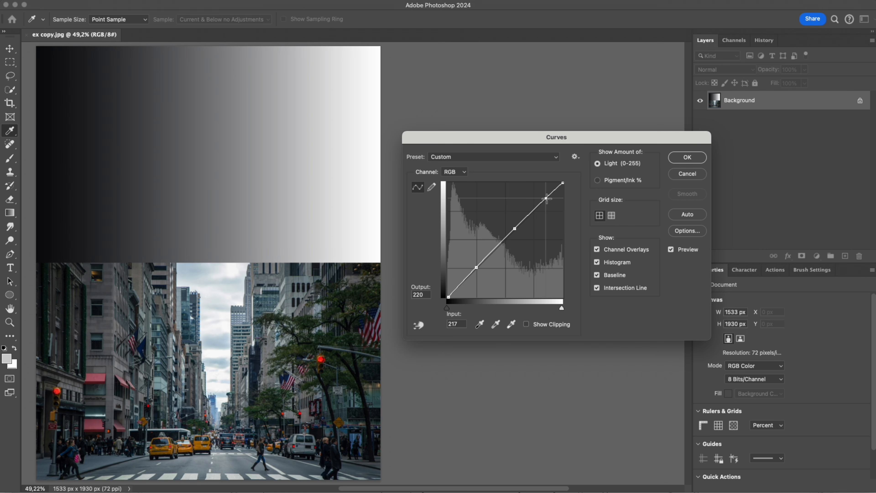
left_click_drag(515, 228, 513, 252)
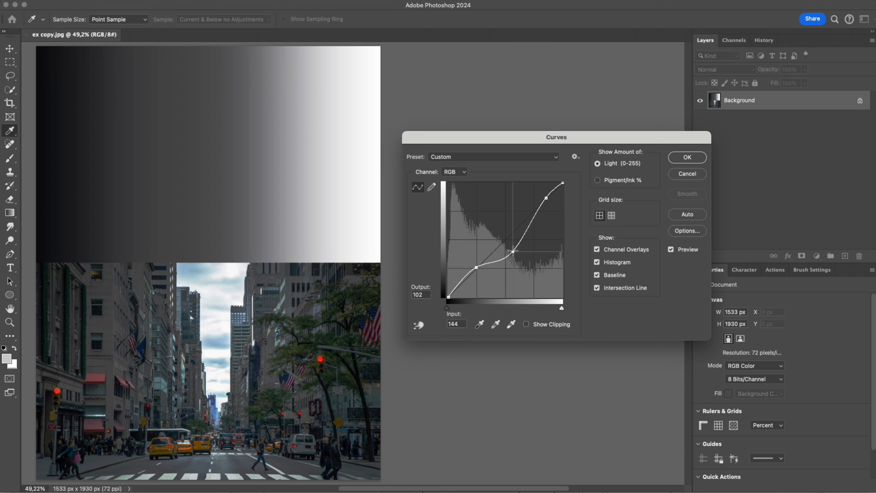
left_click_drag(513, 252, 502, 243)
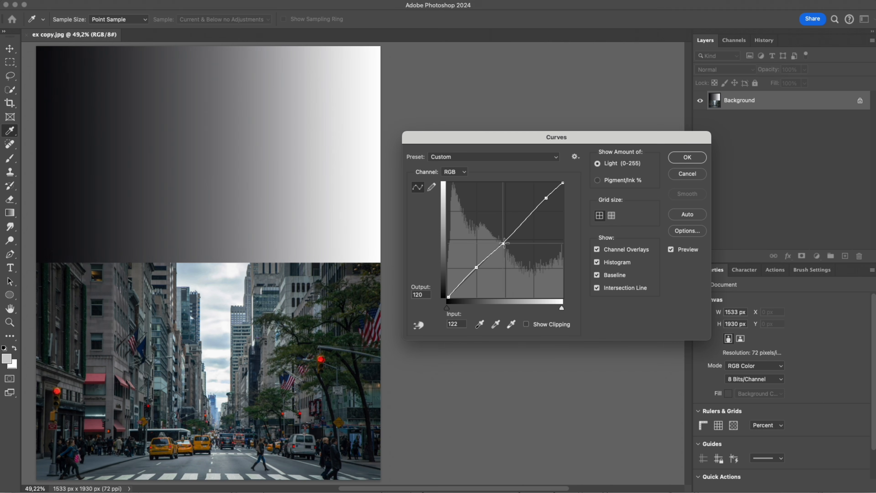
left_click_drag(545, 197, 543, 219)
key("super+z")
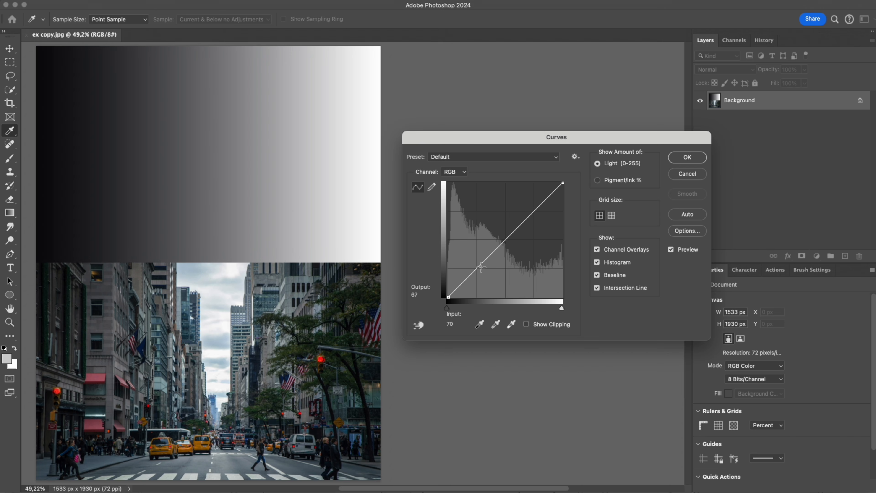
Add shadow, midtone and highlight points on the RGB curve at about input 64, 130 and 193.
left_click(477, 269)
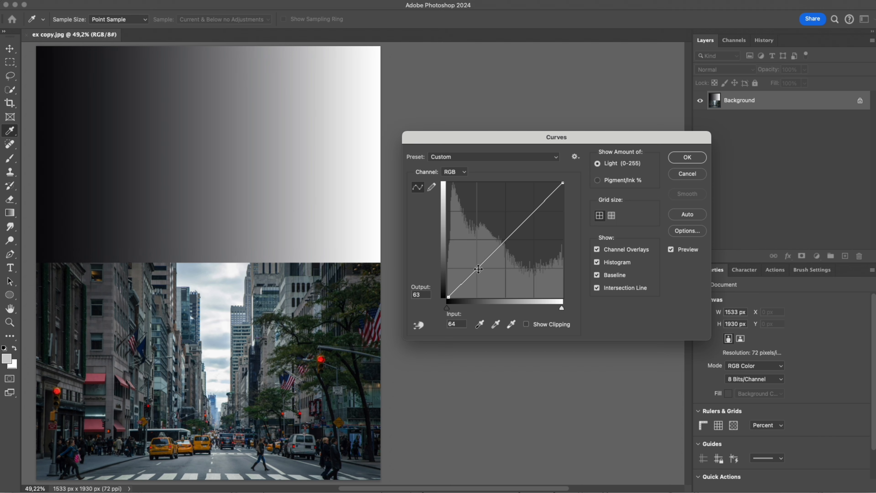
left_click(509, 239)
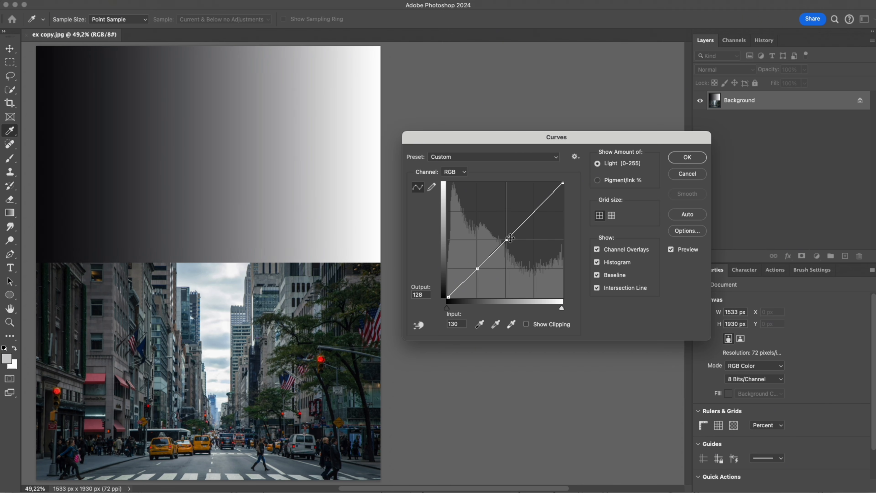
left_click(535, 212)
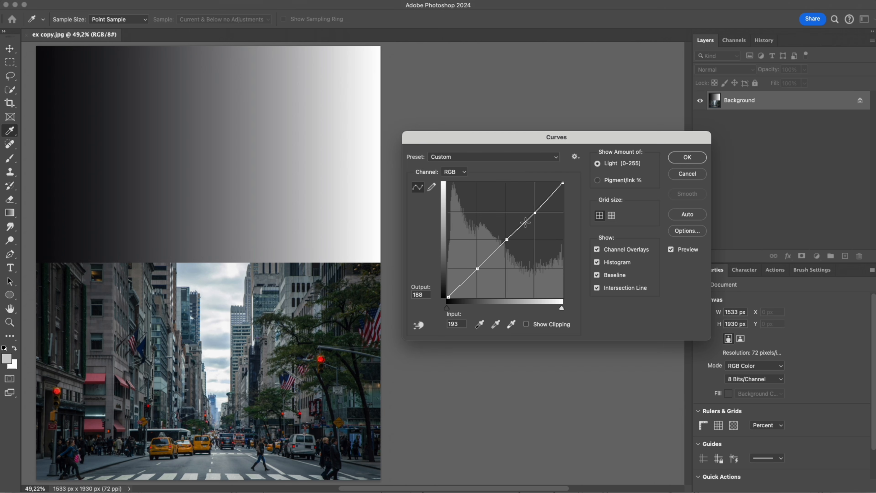
Try brightening the shadows by raising the shadow point to output 118, and darkening them by lowering it to 45.
left_click(477, 268)
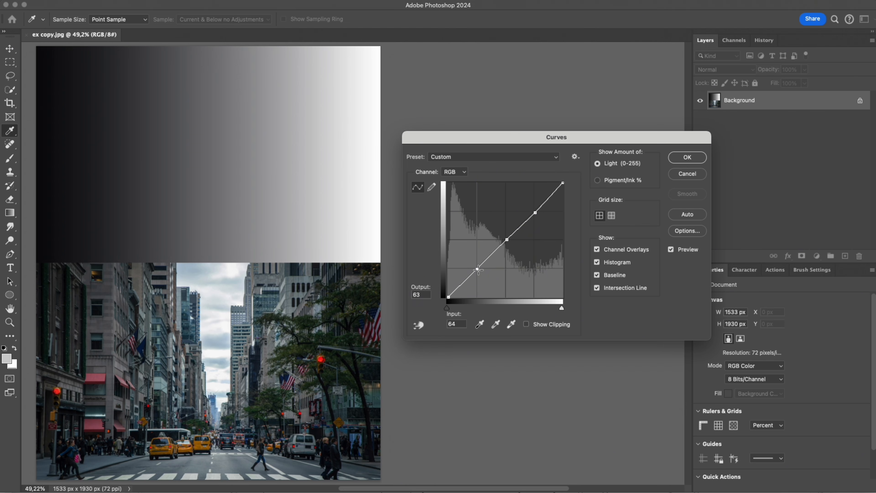
left_click_drag(478, 268, 476, 244)
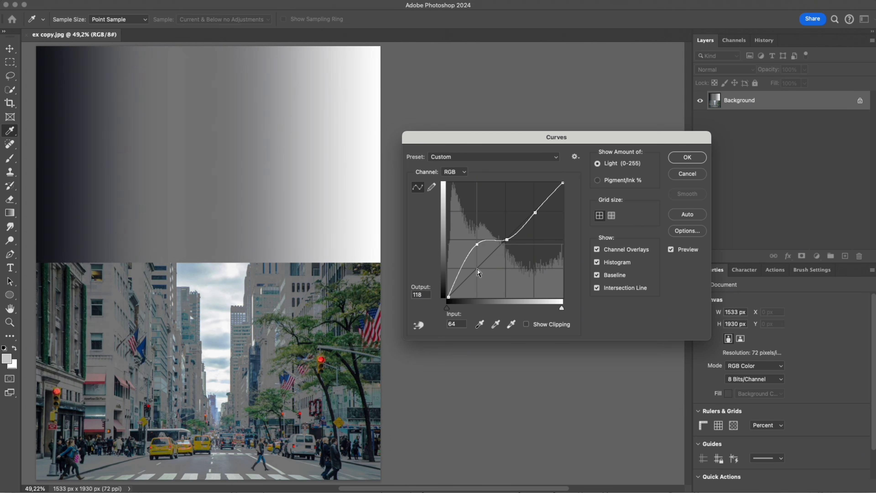
key("Down")
key("Down")
key("Down")
key("Down")
key("Down")
key("Down")
key("Down")
key("Down")
key("Down")
key("Down")
key("Down")
key("Down")
key("Down")
key("Down")
key("Down")
key("Down")
key("Down")
key("Down")
key("Down")
key("Down")
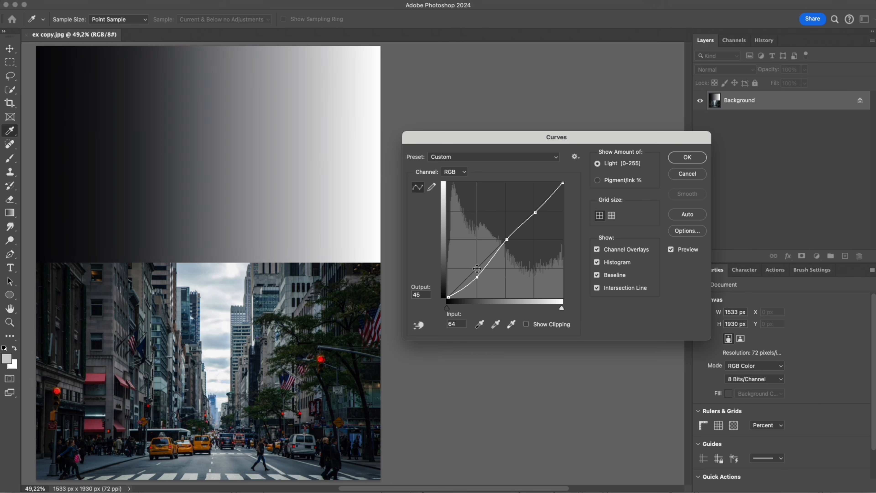
Raise the shadow point of the curve back to about the diagonal baseline.
key("Up")
key("Up")
key("Up")
key("Up")
key("Up")
key("Up")
key("Up")
key("Up")
key("Up")
key("Up")
key("Up")
key("Up")
key("Up")
key("Up")
key("Up")
key("Up")
key("Up")
key("Up")
key("Up")
key("Up")
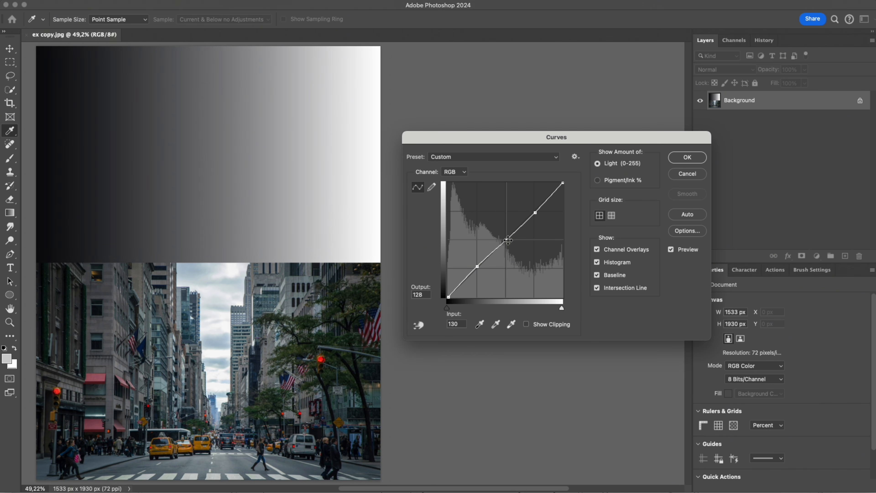
Brighten the midtones by raising the curve's middle point to output 183 at input 128.
key("Up")
key("Up")
key("Up")
key("Up")
key("Up")
key("Up")
key("Up")
key("Up")
key("Up")
key("Up")
key("Up")
key("Up")
key("Up")
key("Up")
key("Up")
key("Up")
key("Up")
key("Up")
key("Up")
key("Up")
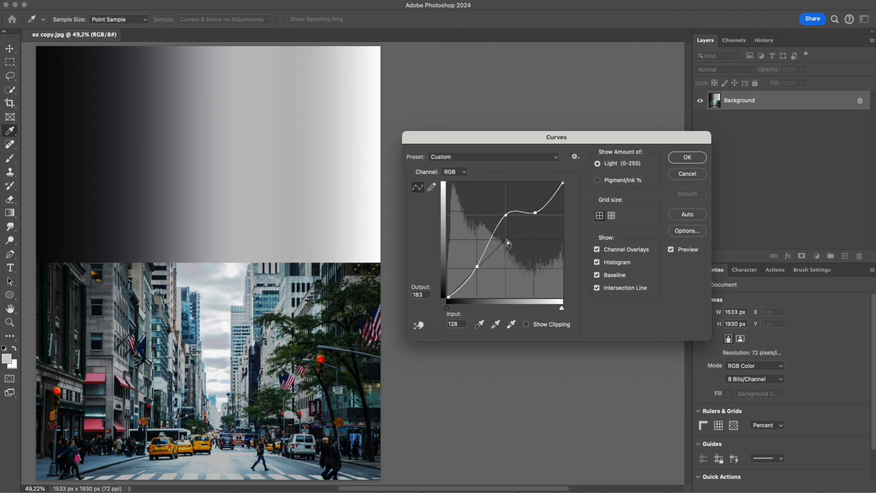
Darken the midtones by lowering the curve's middle point to output 94 at input 126.
key("Left")
key("Left")
key("Left")
key("Left")
key("Left")
key("Left")
key("Left")
key("Left")
key("Left")
key("Left")
key("Left")
key("Left")
key("Left")
key("Left")
key("Left")
key("Left")
key("Left")
key("Left")
key("Left")
key("Left")
key("Down")
key("Down")
key("Down")
key("Down")
key("Down")
key("Down")
key("Down")
key("Down")
key("Down")
key("Down")
key("Down")
key("Down")
key("Down")
key("Down")
key("Down")
key("Down")
key("Down")
key("Down")
key("Down")
key("Down")
key("Left")
key("Left")
key("Left")
key("Left")
key("Left")
key("Left")
key("Left")
key("Left")
key("Down")
key("Down")
key("Down")
key("Down")
key("Down")
key("Down")
key("Down")
key("Down")
key("Down")
key("Down")
key("Down")
key("Down")
key("Down")
key("Down")
key("Down")
key("Down")
key("Down")
key("Down")
key("Down")
key("Down")
key("Right")
key("Right")
key("Right")
key("Right")
key("Right")
key("Right")
key("Right")
key("Right")
key("Right")
key("Right")
key("Right")
key("Right")
key("Right")
key("Right")
key("Right")
key("Right")
key("Right")
key("Right")
key("Right")
key("Right")
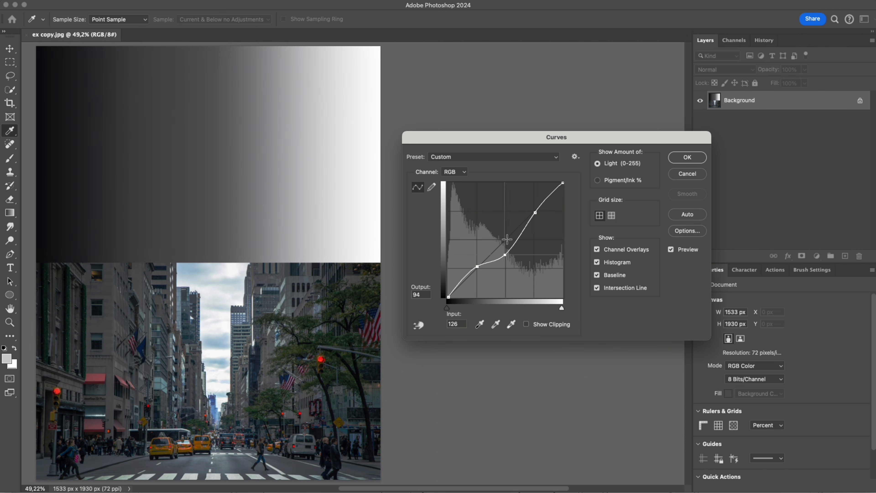
Return the curve's middle point to about the diagonal baseline, at input 128 and output 130.
key("Up")
key("Up")
key("Up")
key("Up")
key("Up")
key("Up")
key("Up")
key("Up")
key("Up")
key("Up")
key("Up")
key("Up")
key("Up")
key("Up")
key("Up")
key("Up")
key("Up")
key("Up")
key("Up")
key("Up")
key("Left")
key("Left")
key("Left")
key("Left")
key("Left")
key("Left")
key("Left")
key("Left")
key("Left")
key("Left")
key("Left")
key("Left")
key("Left")
key("Left")
key("Left")
key("Left")
key("Left")
key("Left")
key("Down")
key("Down")
key("Down")
key("Down")
key("Down")
key("Down")
key("Down")
key("Down")
key("Down")
key("Down")
key("Down")
key("Down")
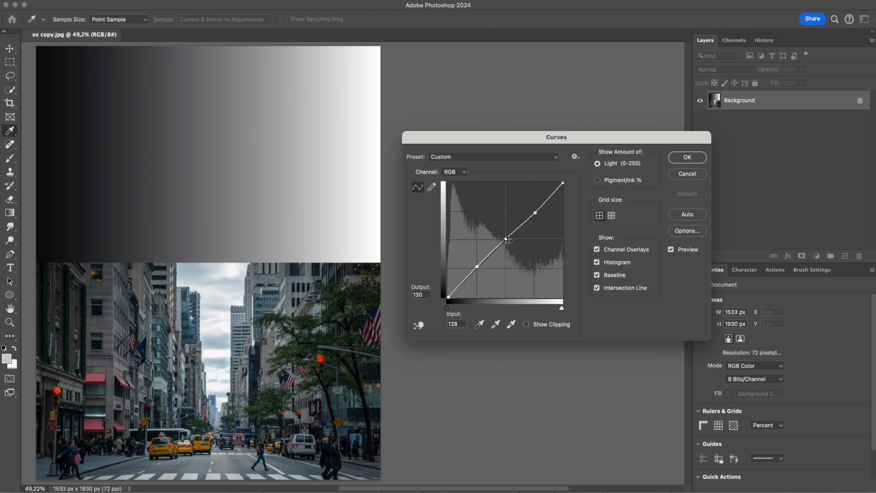
Add a curve point in the deep shadows at about input 34, output 36, and another in the bright highlights near the white end.
left_click(463, 282)
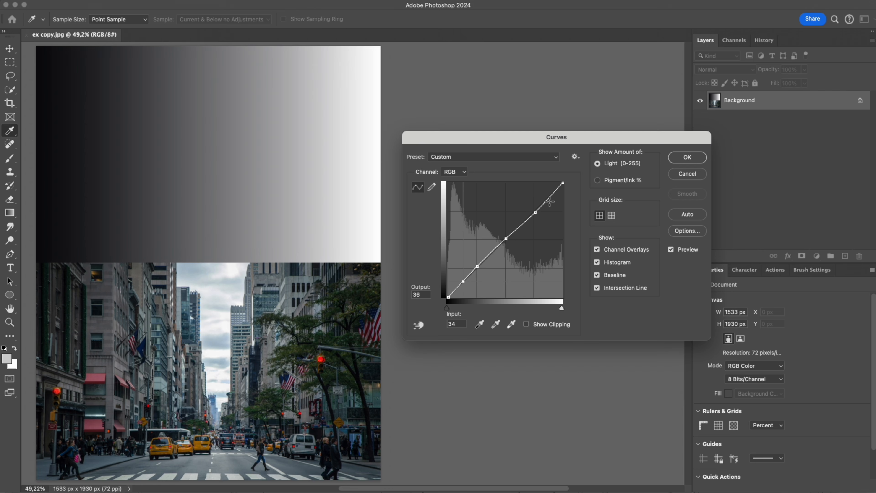
left_click(550, 196)
Darken the blacks by lowering the added deep-shadow point well below the diagonal baseline.
left_click(463, 281)
left_click_drag(465, 282, 465, 280)
key("Down")
key("Down")
key("Down")
key("Down")
key("Down")
key("Down")
key("Down")
key("Down")
key("Down")
key("Down")
key("Down")
key("Down")
key("Down")
key("Down")
key("Down")
key("Down")
key("Down")
key("Down")
key("Down")
key("Down")
Brighten the blacks by raising the added deep-shadow point.
key("Up")
key("Up")
key("Up")
key("Up")
key("Up")
key("Up")
key("Up")
key("Up")
key("Up")
key("Up")
key("Up")
Shift the deep-shadow point to a lower input value and lower it to about the diagonal baseline.
key("Left")
key("Left")
key("Left")
key("Left")
key("Left")
key("Left")
key("Down")
key("Down")
key("Down")
key("Down")
key("Down")
key("Down")
key("Down")
key("Down")
Brighten the whites by raising the added point near the curve's white end.
left_click(551, 197)
key("Up")
key("Up")
key("Up")
key("Up")
key("Up")
key("Up")
key("Up")
key("Up")
key("Up")
key("Up")
key("Up")
key("Up")
key("Up")
key("Up")
key("Up")
Darken the whites by lowering the point near the white end to output 206 at input 226.
key("Down")
key("Down")
key("Down")
key("Down")
key("Down")
key("Down")
key("Down")
key("Down")
key("Down")
key("Down")
key("Down")
key("Down")
key("Down")
key("Down")
key("Down")
key("Down")
key("Down")
key("Down")
key("Down")
key("Down")
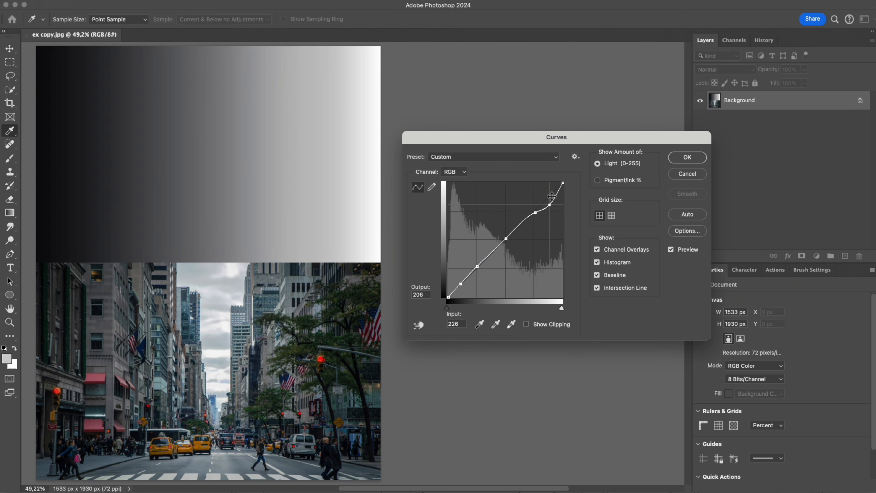
Raise the point near the white end to output 233 at input 226.
key("Up")
key("Up")
key("Up")
key("Up")
key("Up")
key("Up")
key("Up")
key("Up")
key("Up")
key("Up")
key("Up")
key("Up")
key("Up")
key("Up")
key("Up")
key("Up")
key("Up")
key("Up")
key("Up")
key("Up")
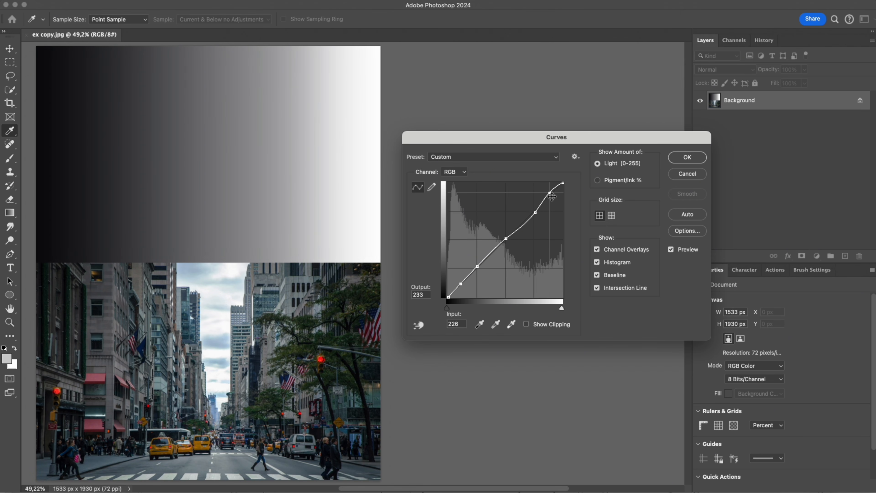
Shift the point near the white end to input 215 at output 234.
key("Left")
key("Left")
key("Left")
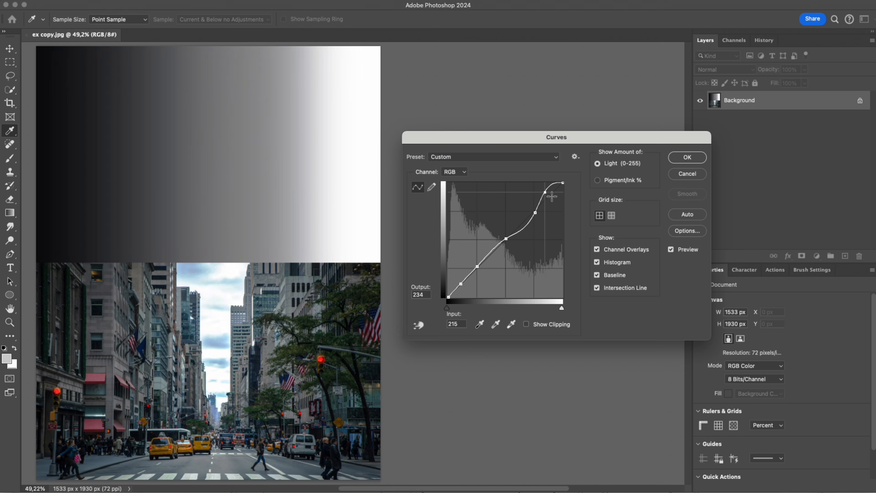
Shift the point near the white end back towards higher input values.
key("Right")
key("Right")
key("Right")
key("Right")
key("Right")
key("Right")
key("Right")
key("Right")
key("Right")
key("Right")
key("Right")
key("Right")
key("Right")
key("Right")
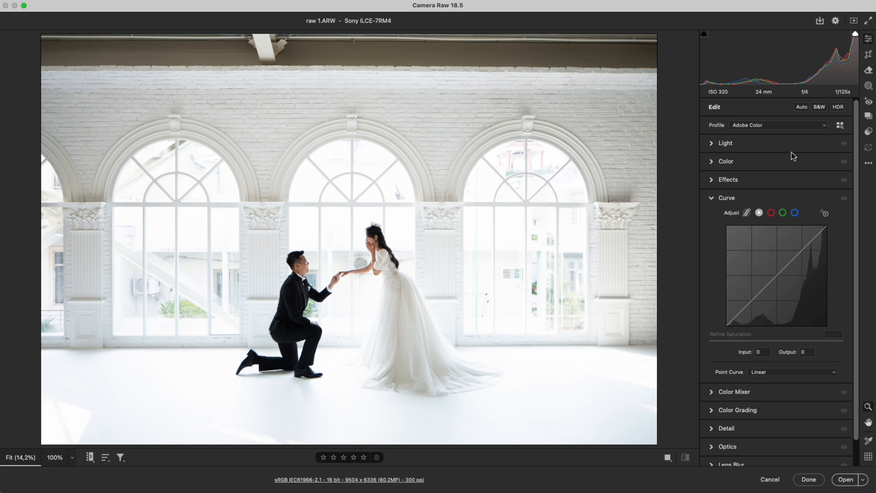
In Camera Raw, apply the favorite preset "curve 7 point" to raw 1.ARW and return to the edit controls.
left_click(869, 132)
left_click(741, 158)
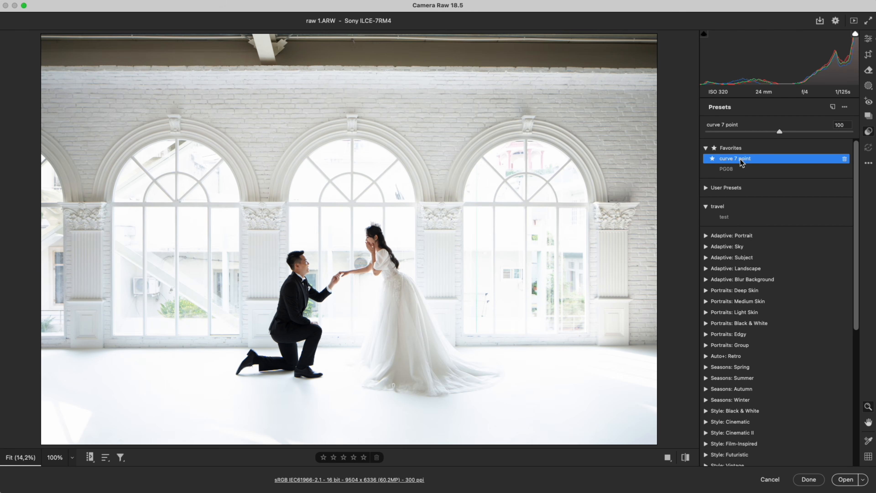
key("e")
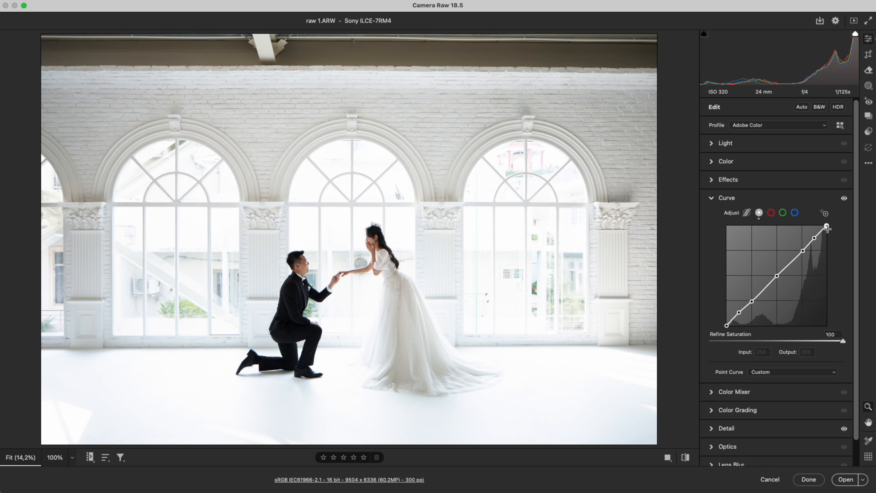
Lower the curve's white end point to output 234 and set the highlight point to input 200, output 187.
left_click_drag(826, 226, 827, 234)
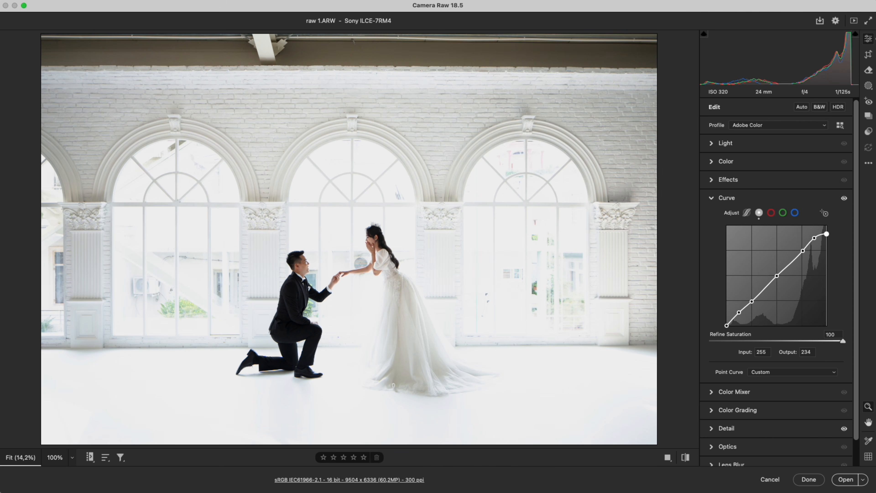
left_click_drag(802, 251, 805, 252)
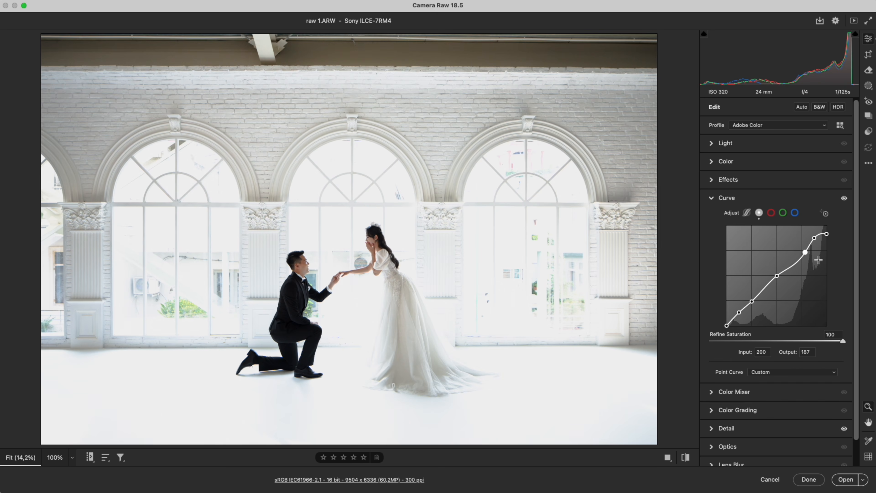
Raise the curve's black end point slightly and lift the midtone point to output 135 at input 128.
left_click(726, 324)
left_click_drag(726, 324, 726, 321)
left_click_drag(777, 276, 777, 272)
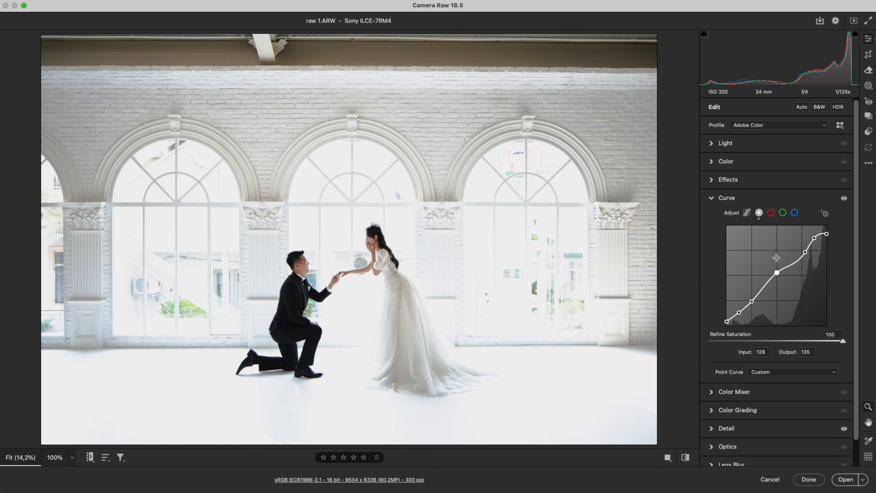
Lower the upper highlight point beside the white end to output 207 at input 227.
left_click_drag(814, 238, 815, 240)
key("Down")
key("Down")
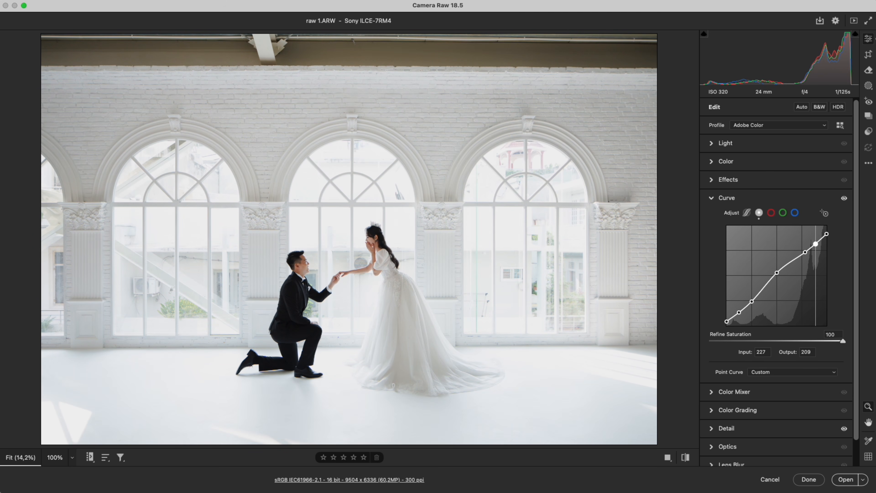
key("Down")
key("Down")
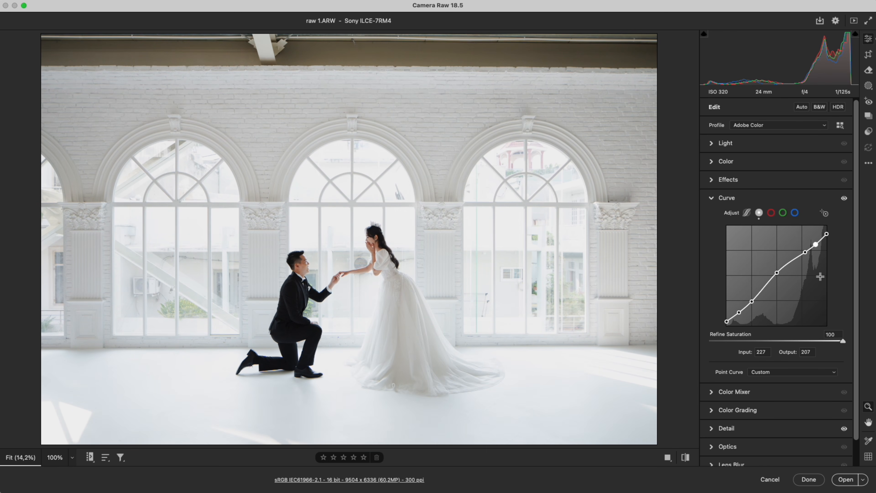
Compare the wedding photo before and after the curve edit, both in full and close up on the bride.
key("backslash")
key("backslash")
left_click_drag(370, 251, 481, 261)
key("backslash")
key("backslash")
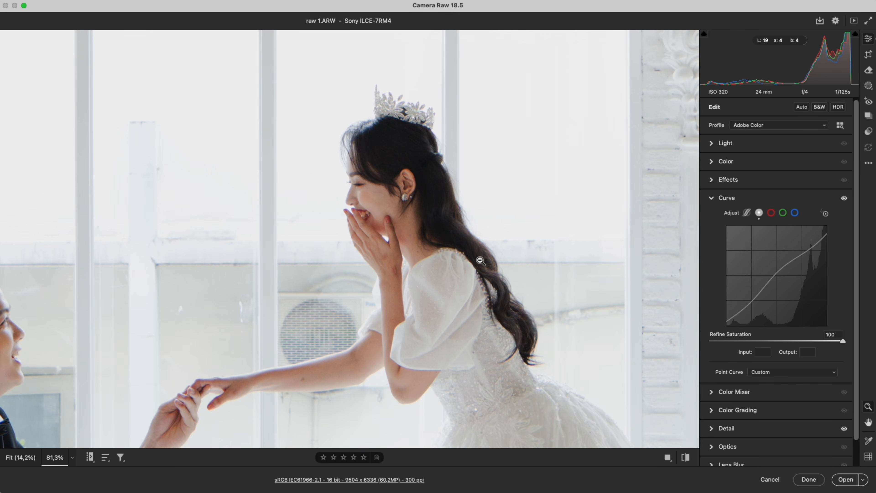
left_click_drag(230, 287, 377, 212)
key("backslash")
key("backslash")
left_click(377, 211, "alt")
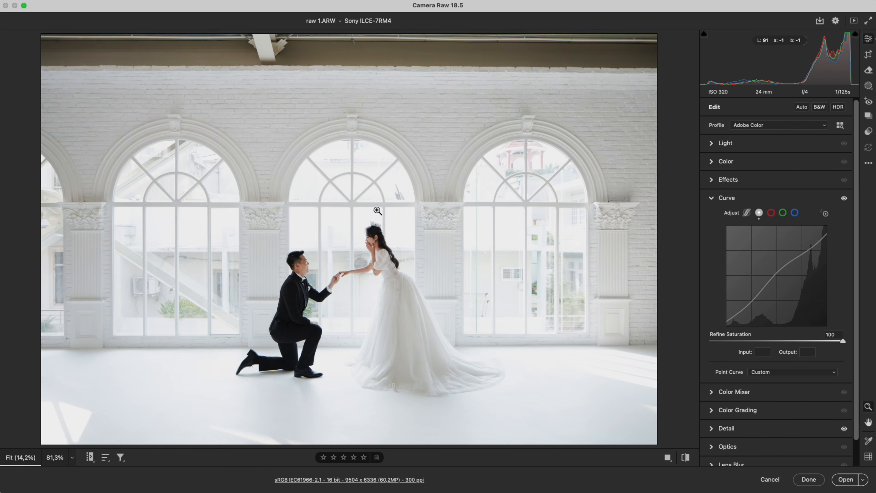
key("q")
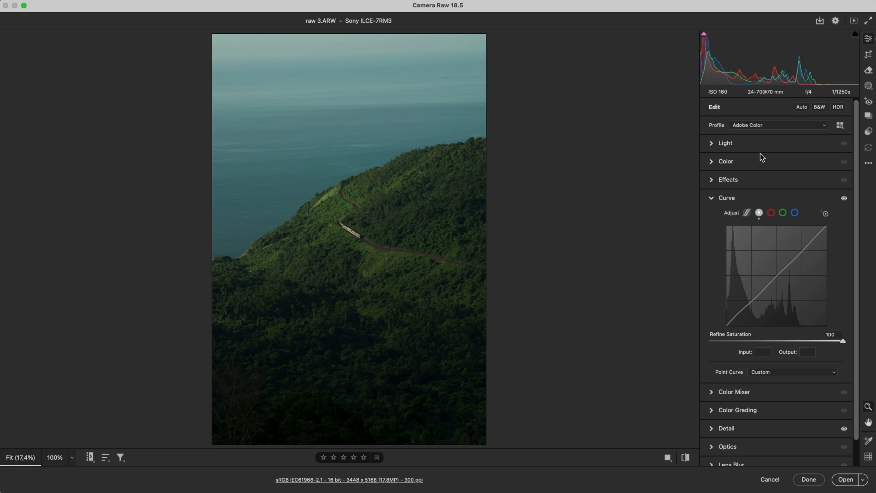
Brighten raw 3.ARW by setting its Exposure to +1.45.
left_click(762, 144)
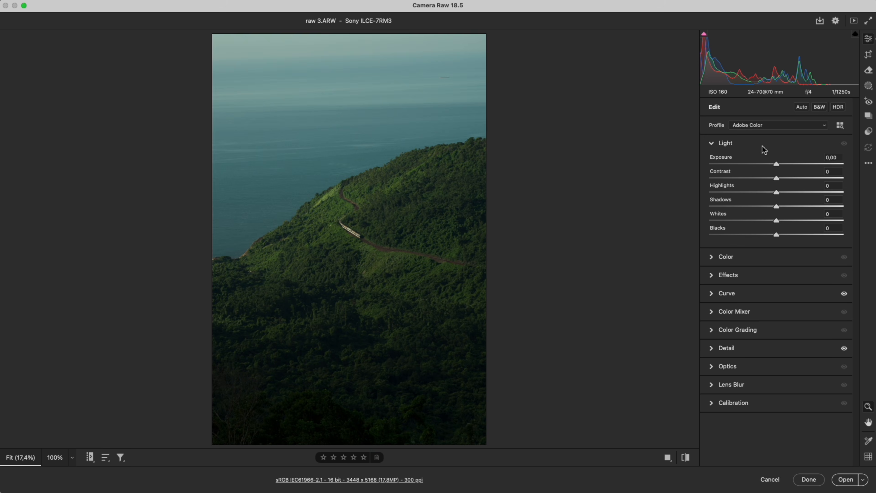
left_click_drag(776, 164, 793, 167)
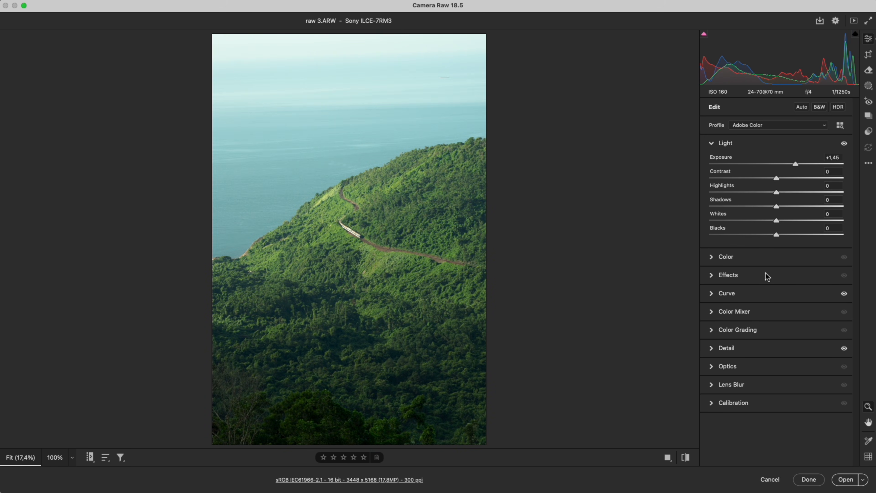
Deepen the shadows by moving the curve's shadow point to input 76, output 60.
left_click(762, 293)
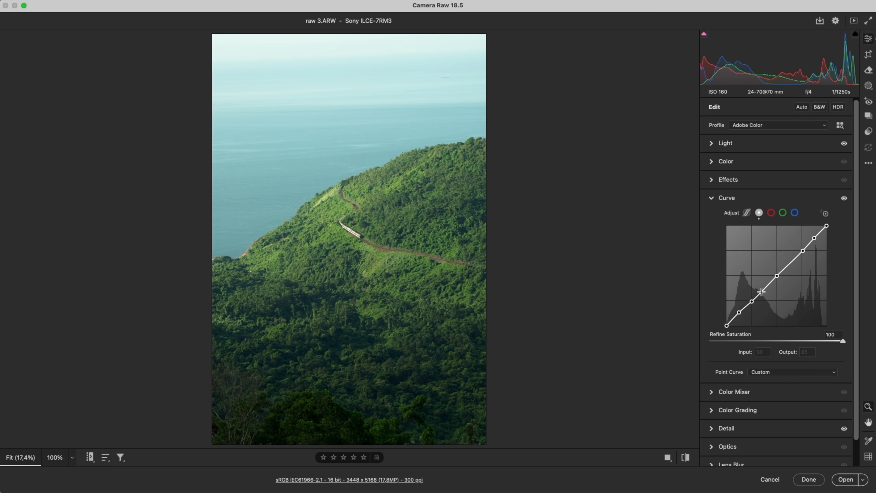
left_click_drag(752, 302, 756, 302)
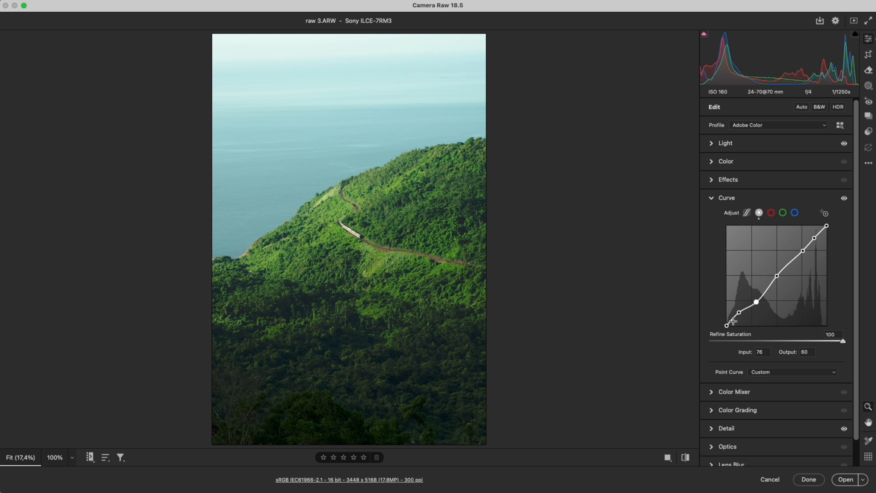
Lift the blacks by raising the curve's black end point to output 7 at input 0.
left_click(726, 325)
key("Up")
key("Up")
key("Up")
key("Up")
key("Up")
key("Up")
key("Up")
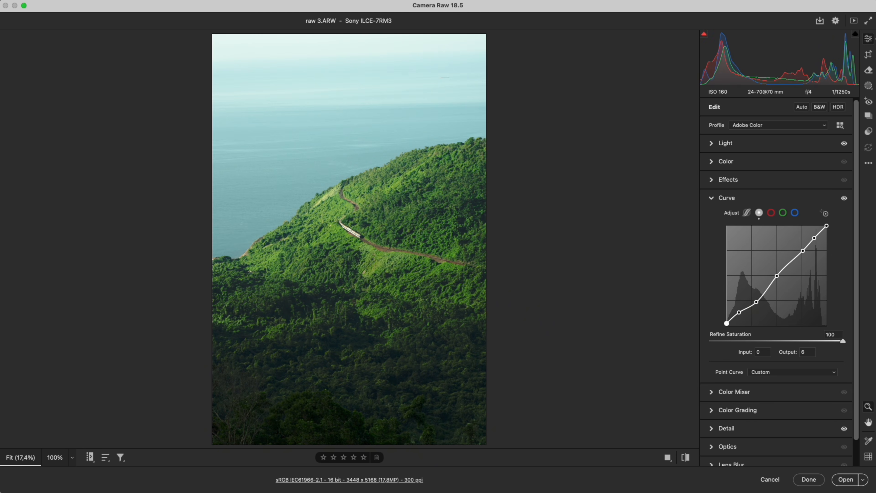
key("alt")
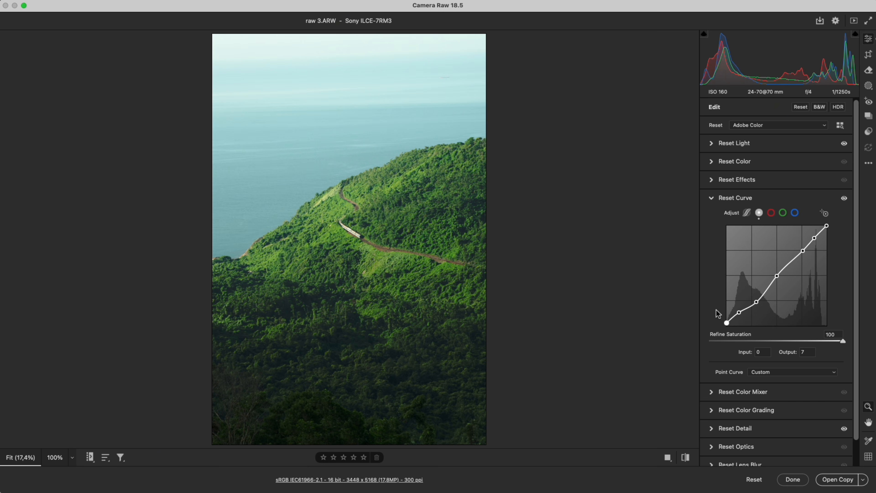
Move the lower shadow point beside the black end to input 40, output 32.
left_click(740, 313)
left_click_drag(740, 313, 742, 313)
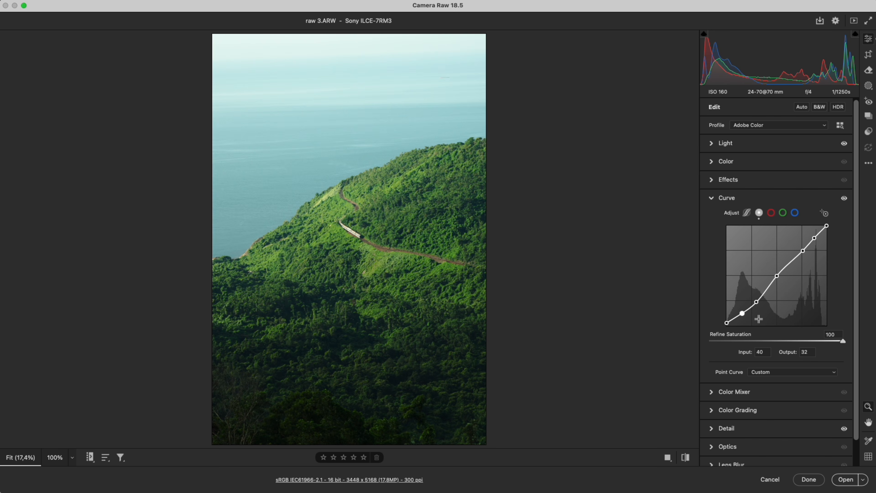
Raise the upper highlight point to input 224, output 231, and lower the white end point to output 252 at input 255.
left_click(814, 238)
key("Up")
key("Up")
key("Up")
key("Up")
key("Up")
key("Up")
key("Up")
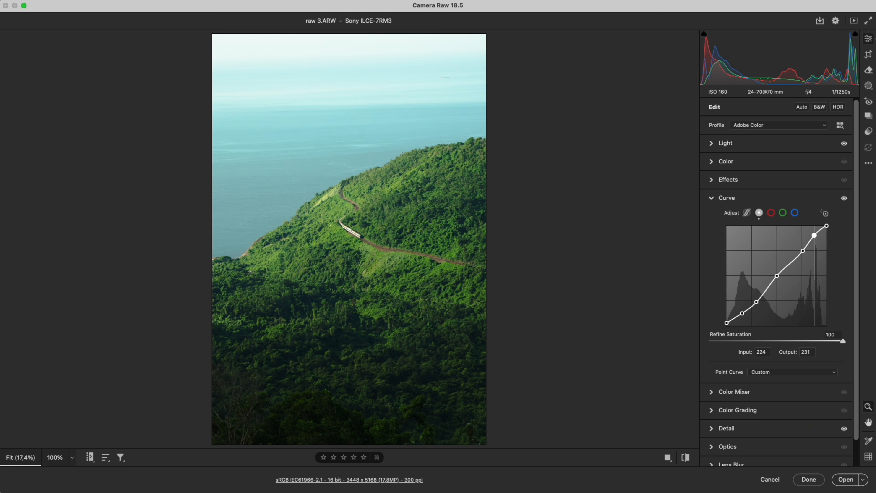
left_click_drag(826, 225, 827, 227)
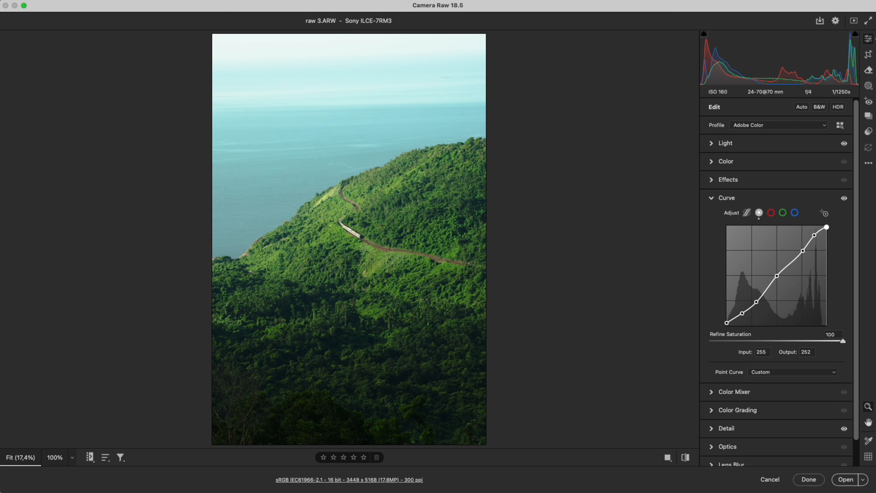
Darken the midtones with the curve's middle point and deepen the lower shadow point to input 47, output 26, lifting the black end slightly.
left_click_drag(776, 276, 745, 316)
left_click(727, 323)
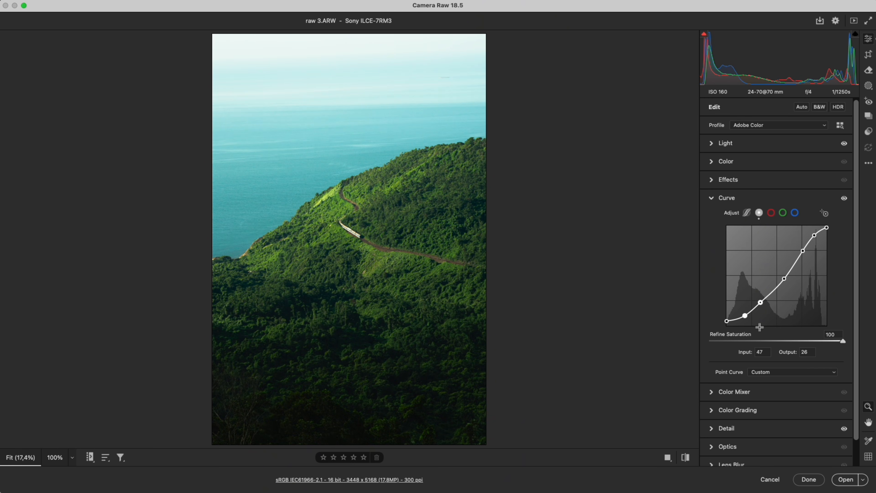
Toggle the curve adjustment off and on to check its effect, and compare the before and after versions side by side.
left_click(844, 199)
left_click(843, 199)
left_click(843, 200)
left_click(843, 199)
key("q")
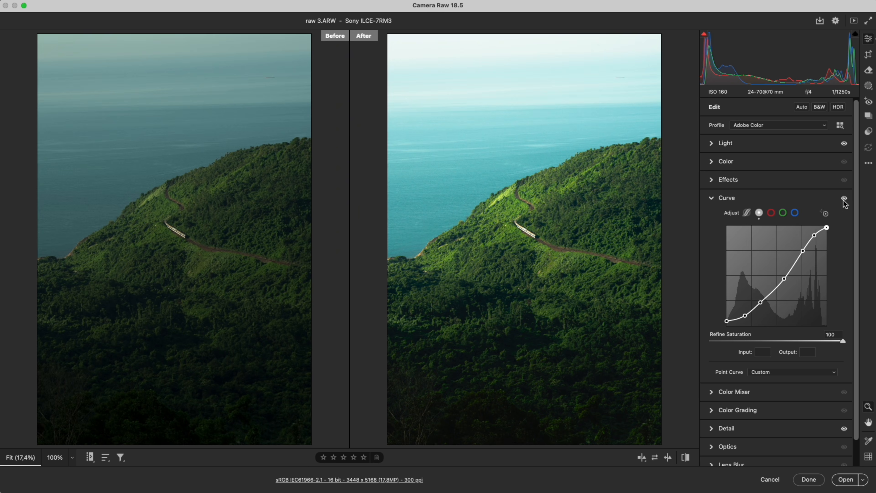